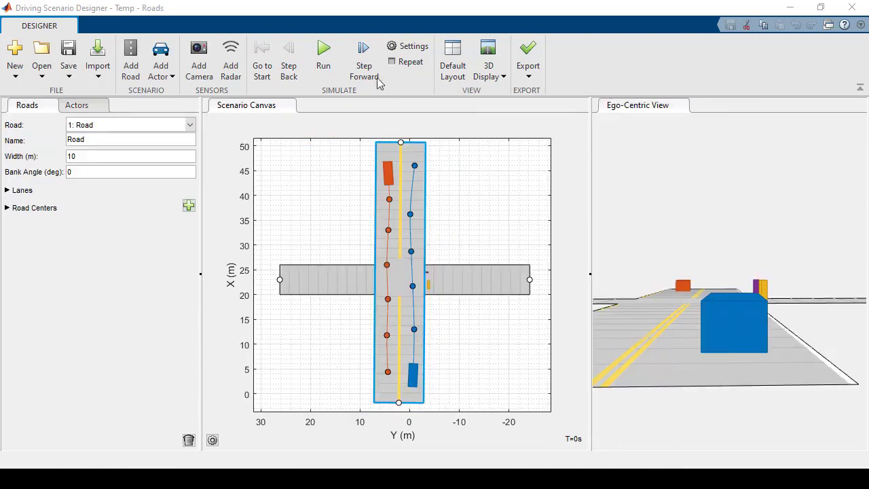
Play the scenario simulation, pause it and rewind it to the start.
{"action": "left_click", "coordinate": [325, 54]}
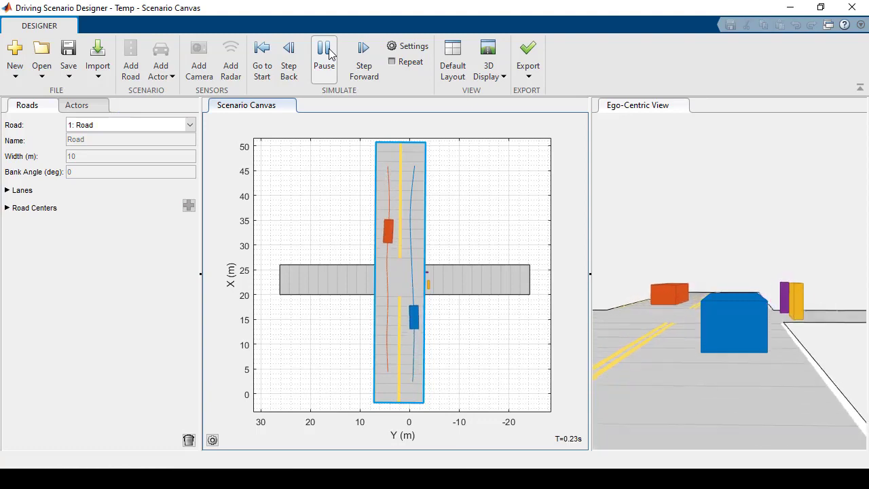
{"action": "left_click", "coordinate": [329, 54]}
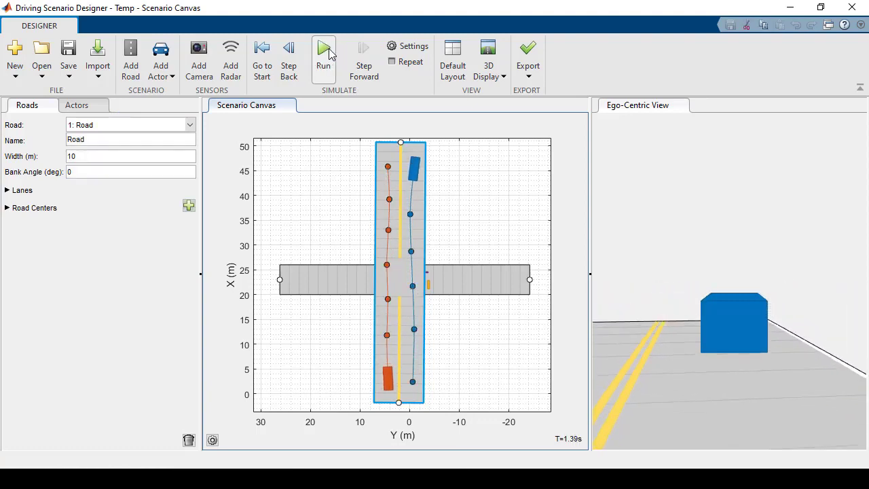
{"action": "left_click", "coordinate": [261, 68]}
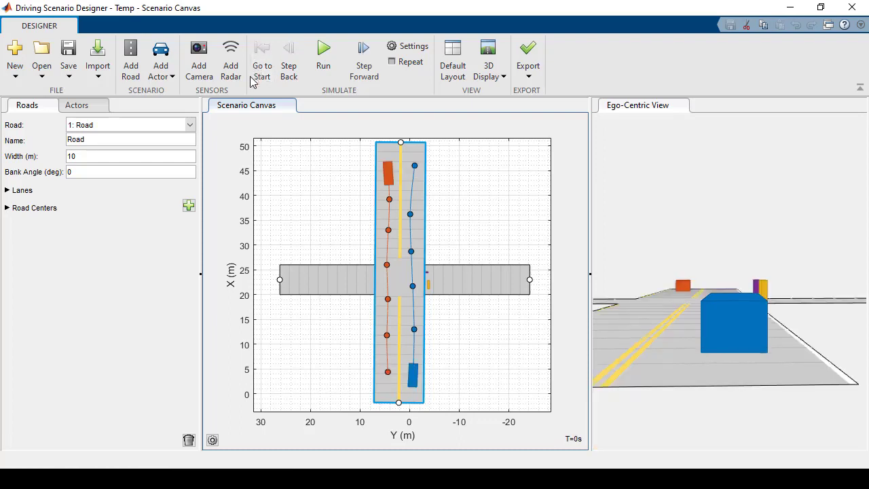
Mount a vision camera at the ego vehicle's front mount point.
{"action": "left_click", "coordinate": [198, 72]}
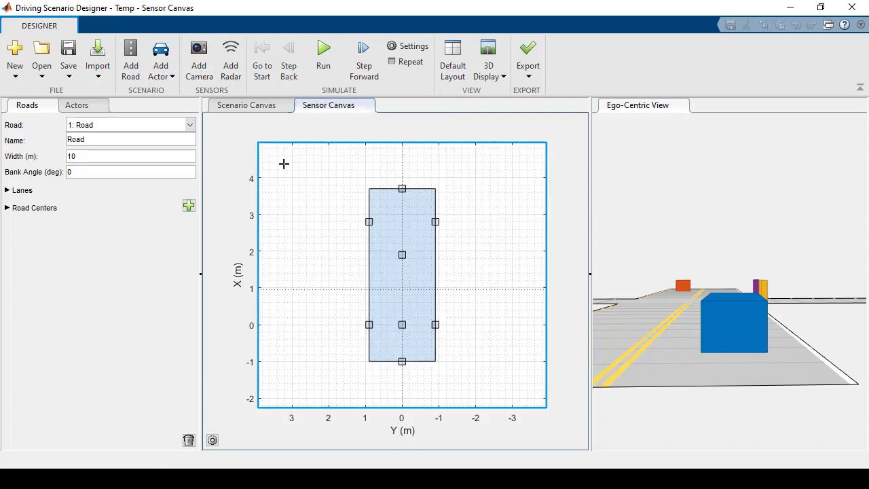
{"action": "left_click", "coordinate": [402, 253]}
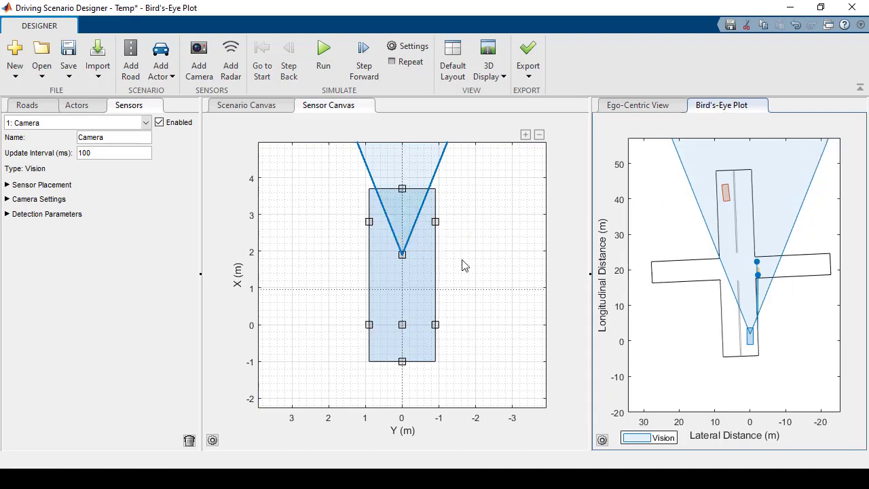
{"action": "left_click_drag", "start_coordinate": [402, 253], "coordinate": [402, 212]}
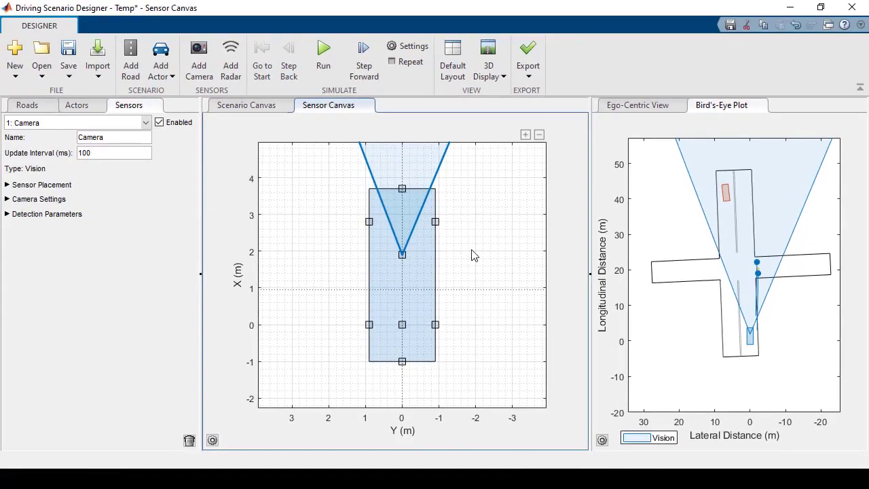
Set the front camera's placement yaw to 0.
{"action": "left_click", "coordinate": [147, 223]}
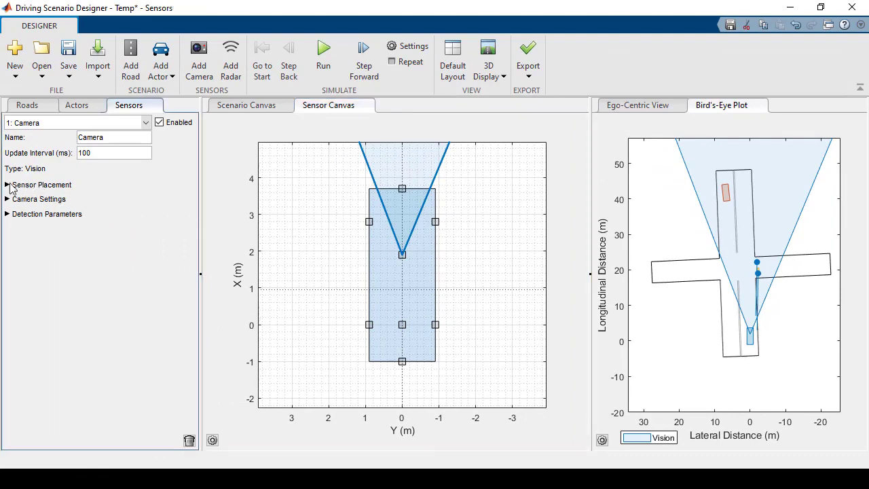
{"action": "left_click", "coordinate": [8, 185]}
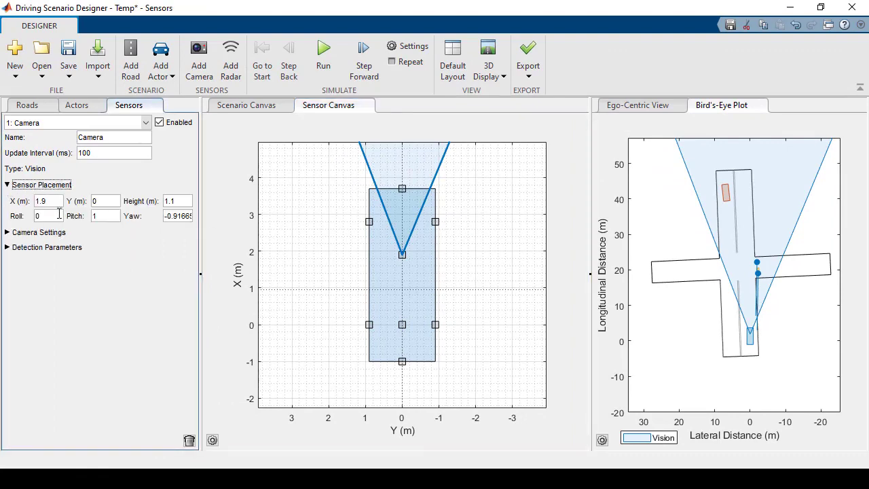
{"action": "double_click", "coordinate": [172, 217]}
{"action": "type", "text": "0"}
{"action": "key", "text": "Return"}
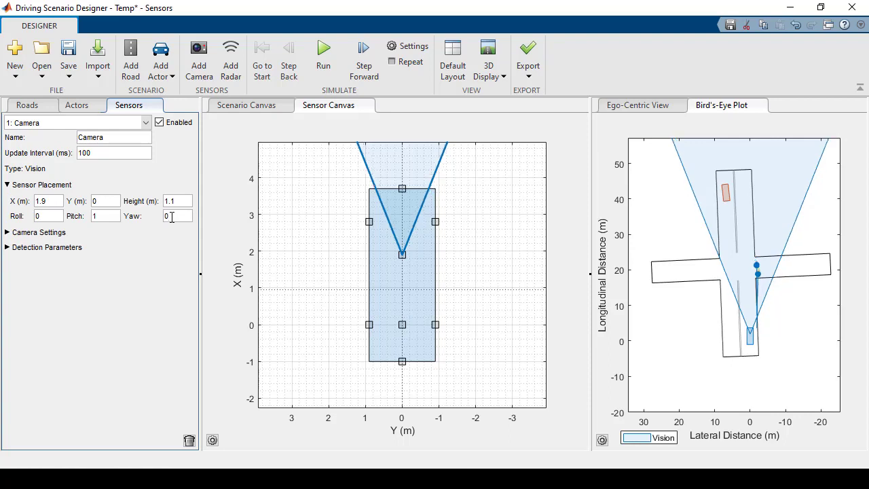
Give the camera focal length X 500 and detection type Objects & Lanes.
{"action": "left_click", "coordinate": [7, 232]}
{"action": "left_click_drag", "start_coordinate": [84, 250], "coordinate": [49, 251]}
{"action": "type", "text": "500"}
{"action": "key", "text": "Return"}
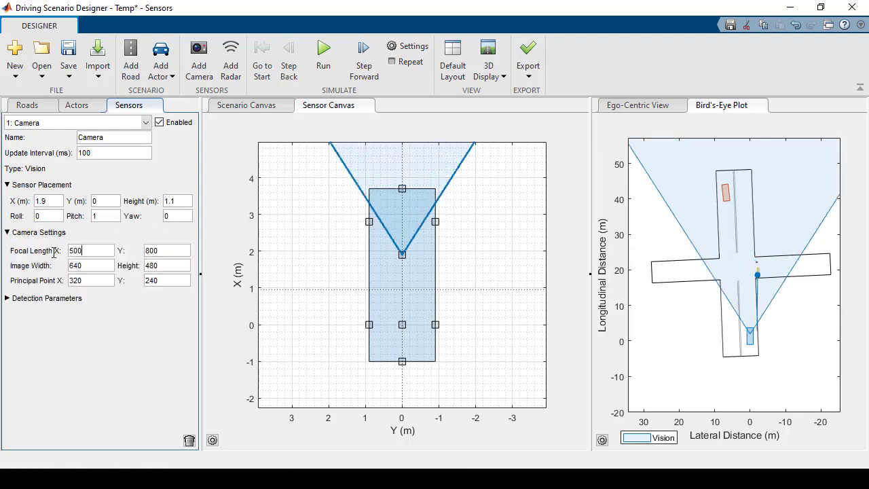
{"action": "left_click", "coordinate": [8, 300]}
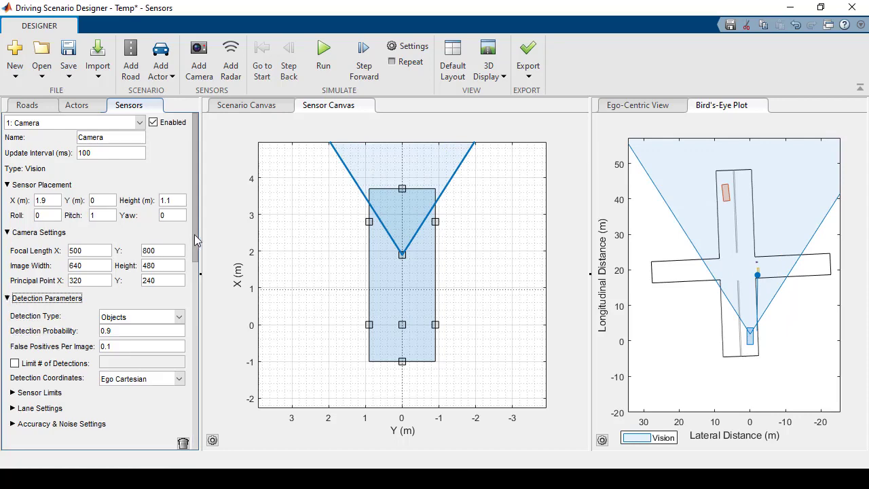
{"action": "left_click", "coordinate": [180, 315]}
{"action": "left_click", "coordinate": [177, 340]}
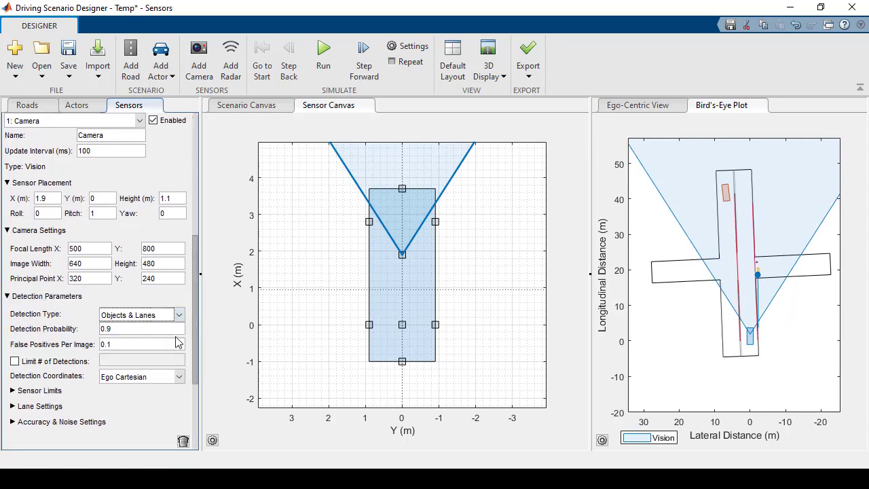
Expand the camera's sensor limits, lane detection, and accuracy and noise settings.
{"action": "left_click", "coordinate": [13, 390]}
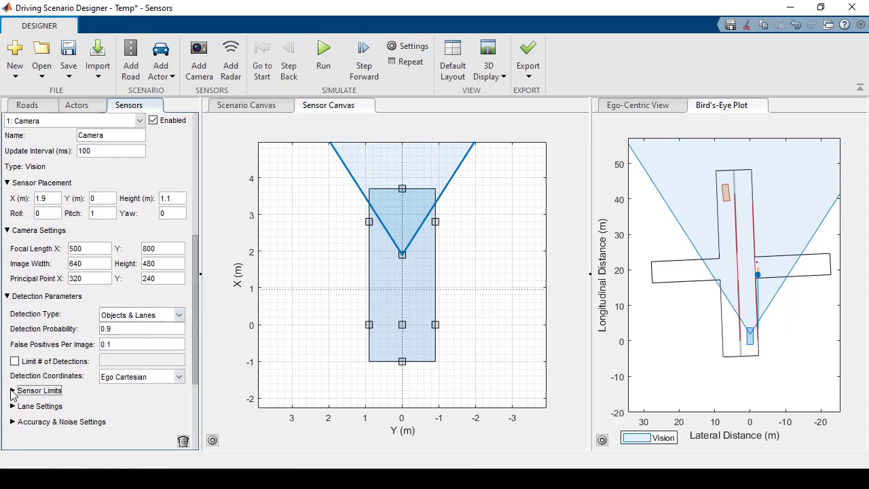
{"action": "scroll", "coordinate": [197, 265], "scroll_direction": "down", "scroll_amount": 4}
{"action": "left_click", "coordinate": [13, 405]}
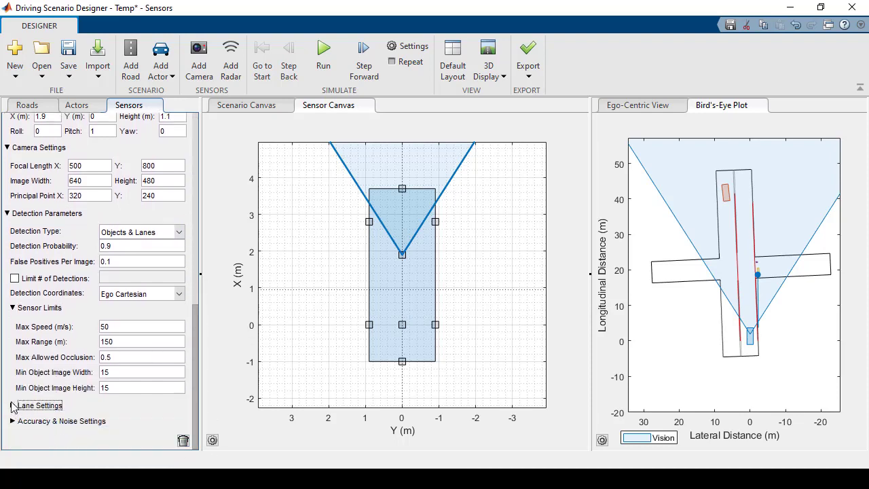
{"action": "left_click", "coordinate": [13, 448]}
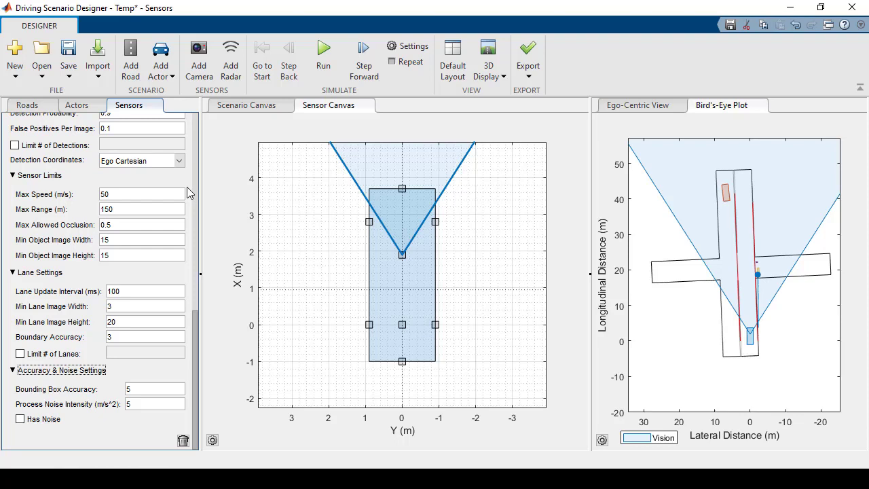
Mount a second camera at the ego car's rear, recentre the view, then begin radar placement.
{"action": "left_click", "coordinate": [198, 66]}
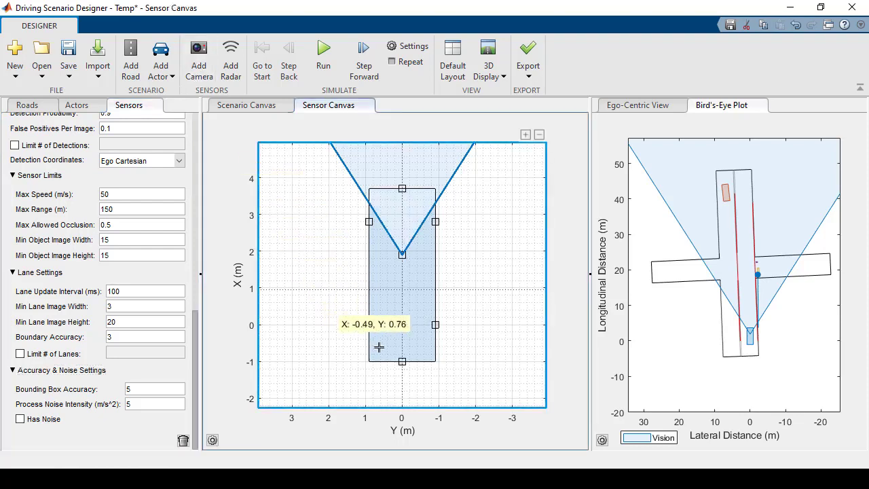
{"action": "left_click", "coordinate": [401, 360]}
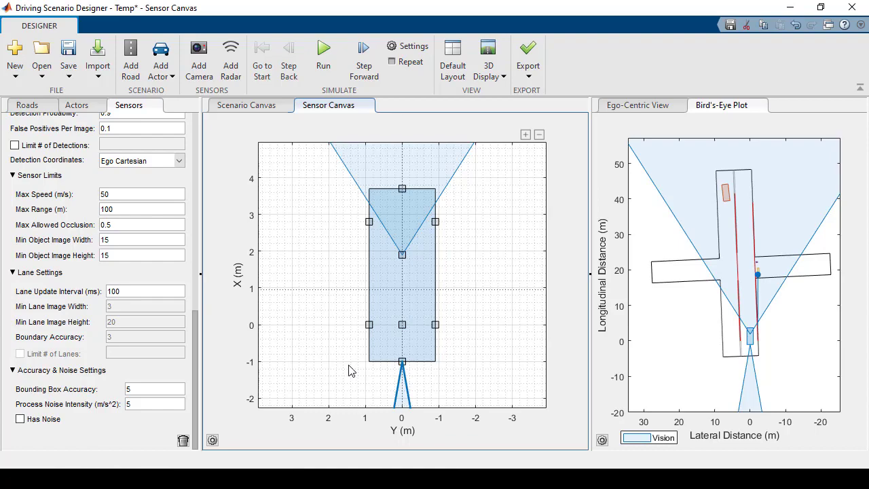
{"action": "scroll", "coordinate": [344, 335], "scroll_direction": "down", "scroll_amount": 2}
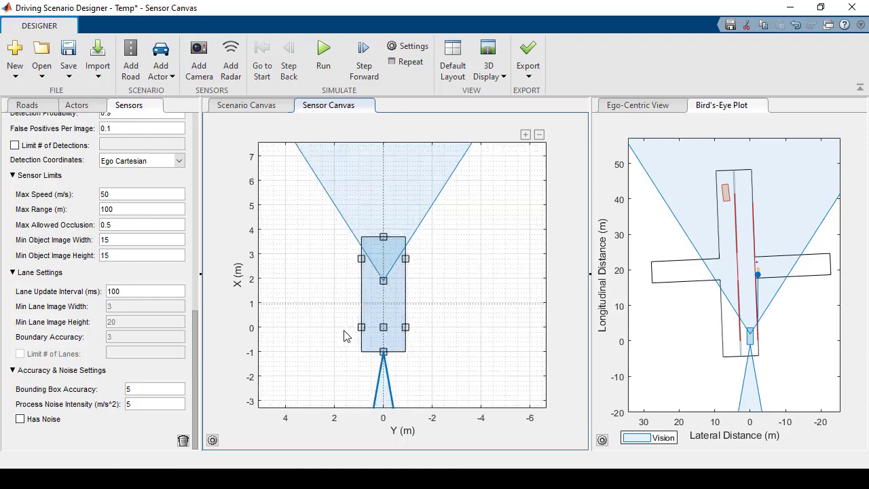
{"action": "left_click_drag", "start_coordinate": [344, 336], "coordinate": [356, 313]}
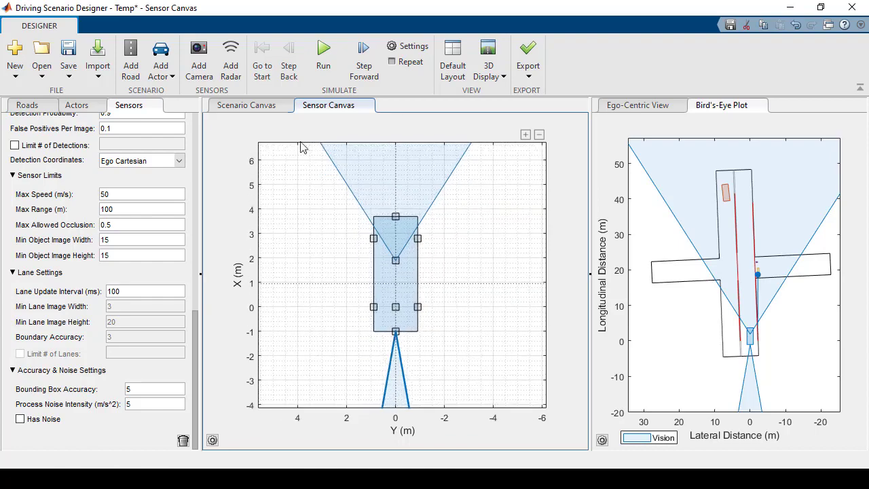
{"action": "left_click", "coordinate": [231, 59]}
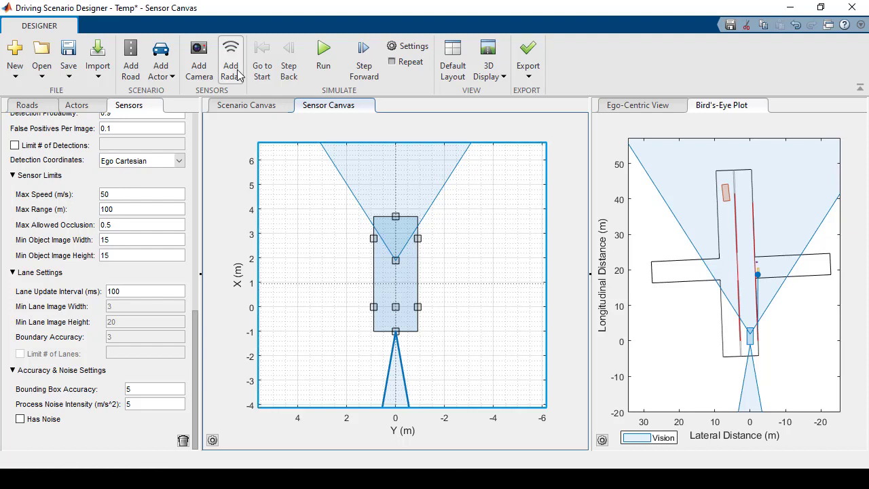
Place a radar at the ego car's front (X 3.7 m) and expand its detection parameters.
{"action": "left_click", "coordinate": [395, 217]}
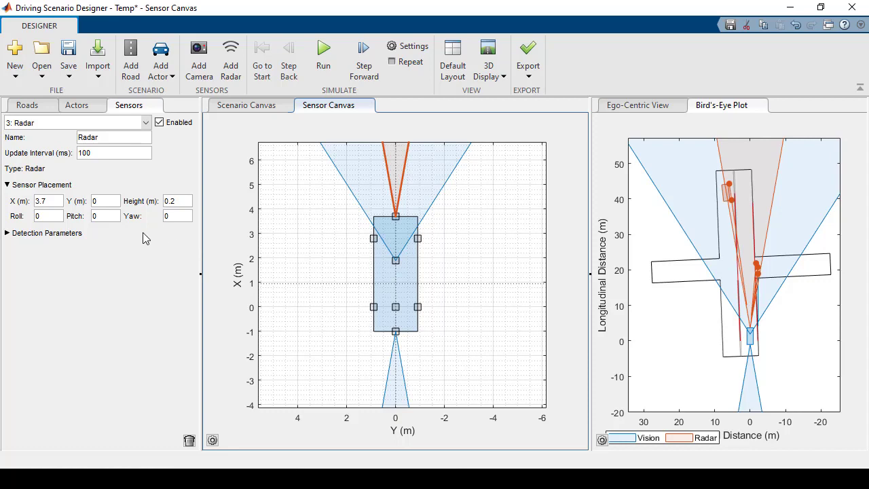
{"action": "left_click", "coordinate": [6, 235]}
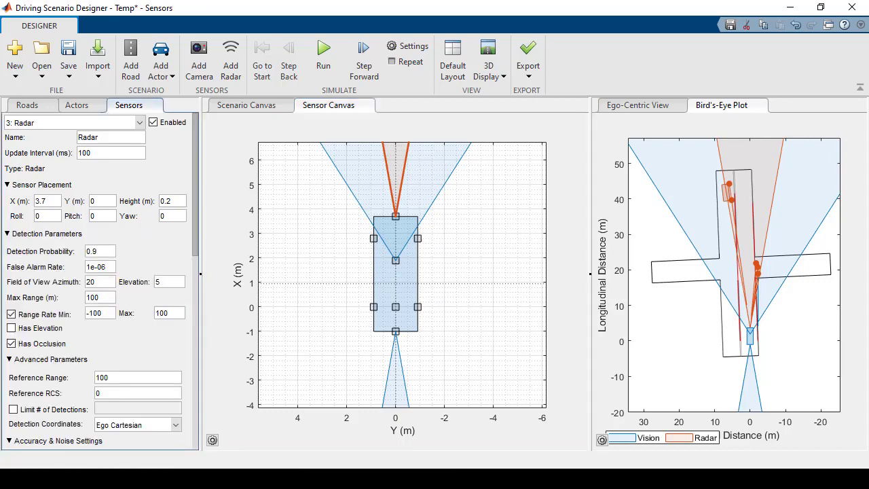
Run the scenario and export it as a MATLAB function named Temp.
{"action": "left_click", "coordinate": [324, 68]}
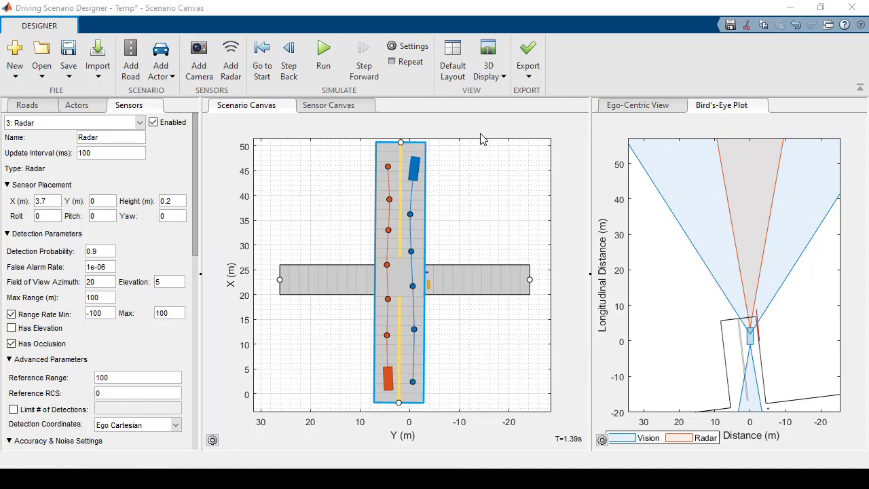
{"action": "left_click", "coordinate": [529, 76]}
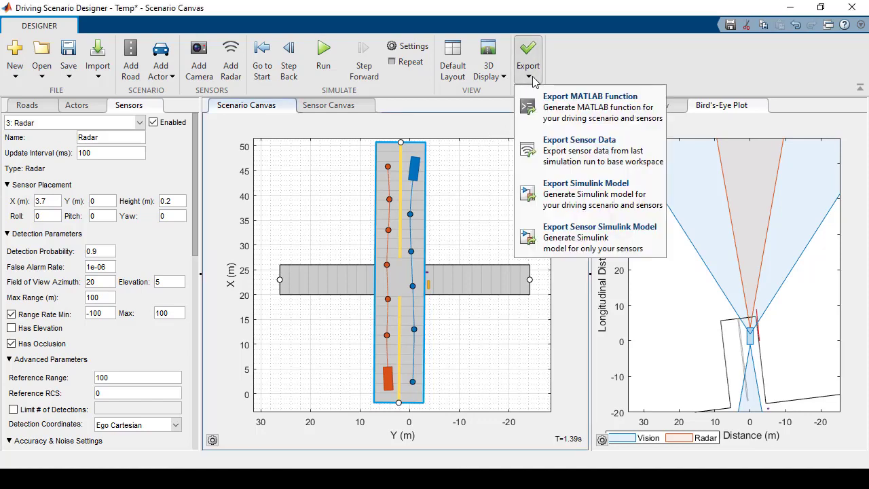
{"action": "left_click", "coordinate": [545, 116]}
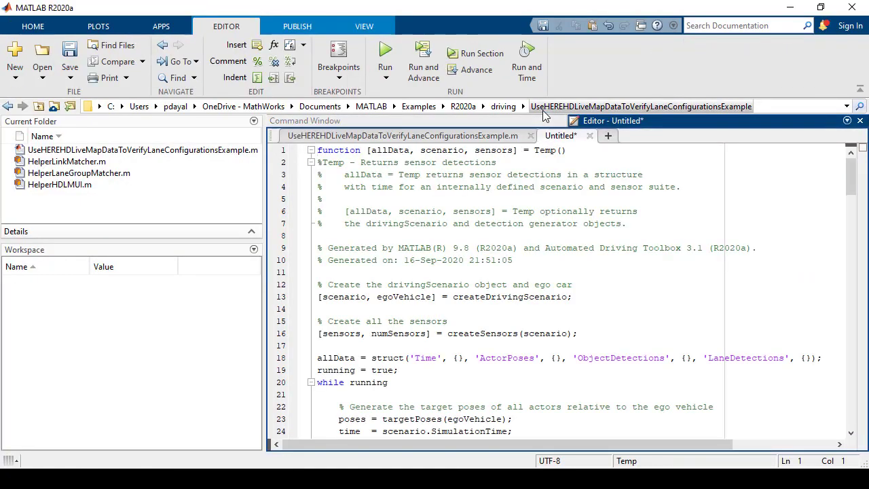
In the Temp code, replace speed = 30 with speed = 40.
{"action": "left_click", "coordinate": [851, 432]}
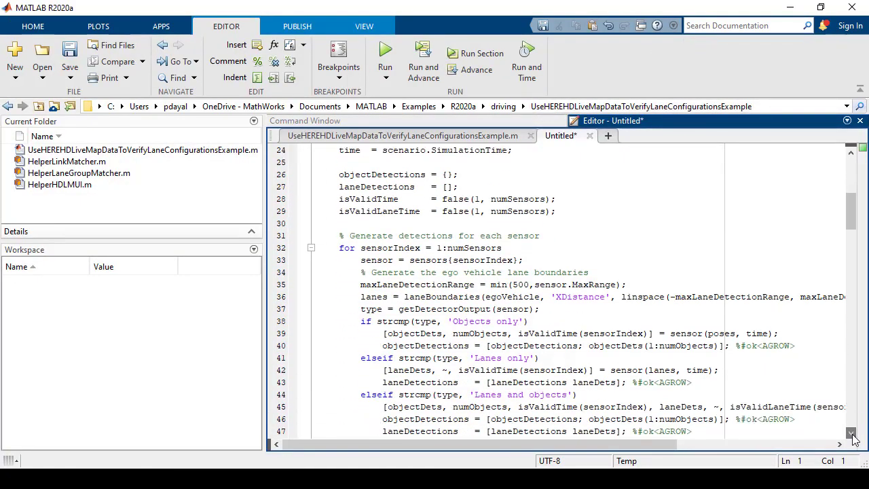
{"action": "left_click_drag", "start_coordinate": [852, 437], "coordinate": [852, 437]}
{"action": "left_click_drag", "start_coordinate": [373, 321], "coordinate": [359, 322]}
{"action": "type", "text": "40"}
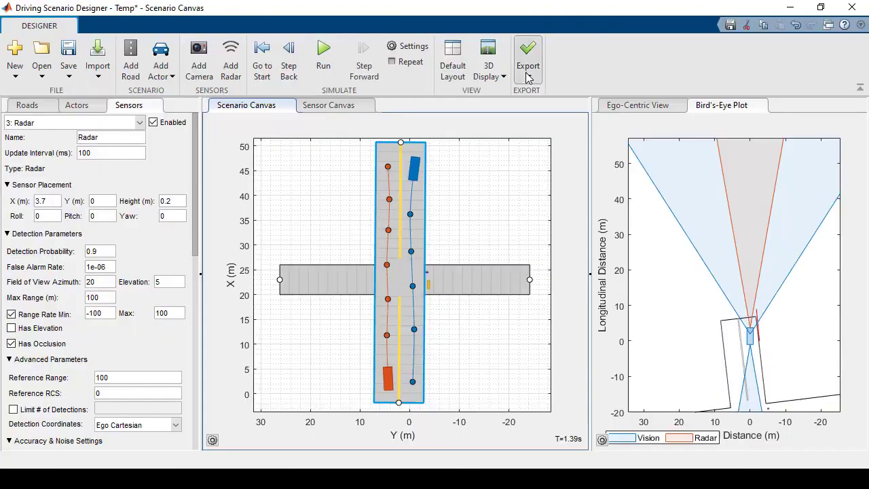
Export the simulation's sensor data to the workspace as the variable sensorData.
{"action": "left_click", "coordinate": [528, 66]}
{"action": "left_click", "coordinate": [551, 165]}
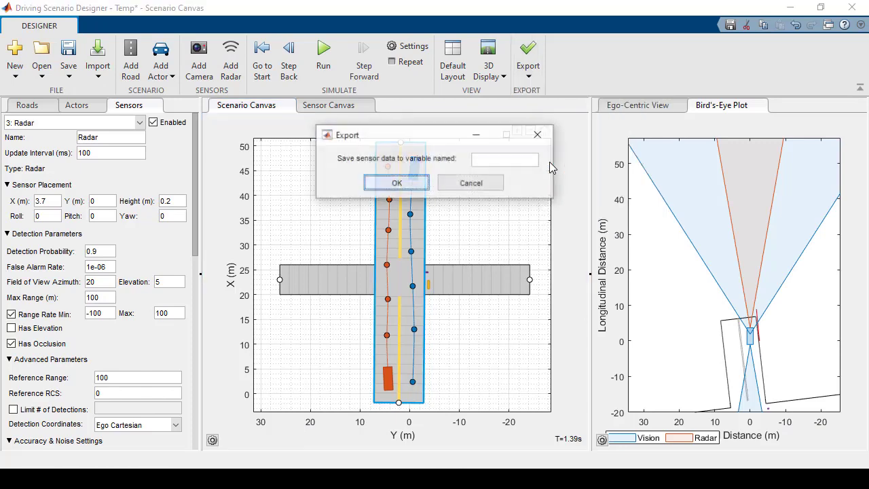
{"action": "left_click", "coordinate": [523, 158]}
{"action": "type", "text": "sensorData"}
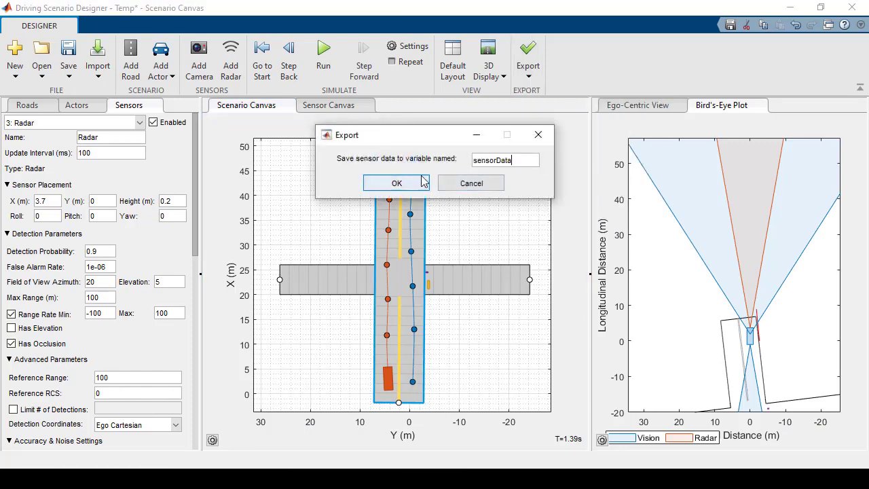
{"action": "left_click", "coordinate": [396, 183]}
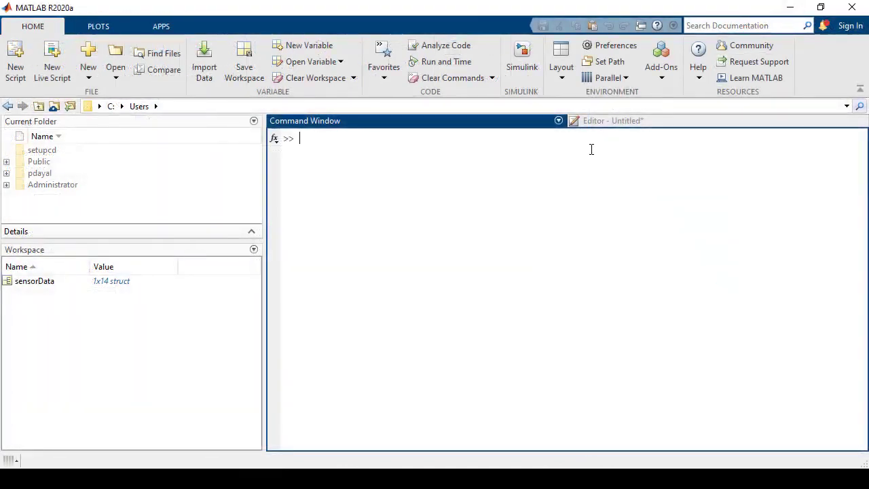
Display sensorData, sensorData.ActorPoses and sensorData.LaneDetections in the Command Window.
{"action": "type", "text": "sensorData"}
{"action": "key", "text": "Return"}
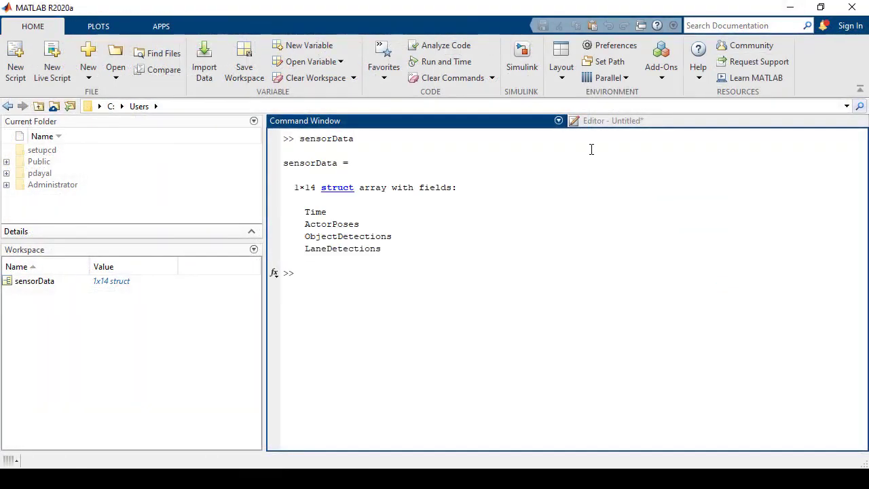
{"action": "type", "text": "sensorData.ActorPoses"}
{"action": "key", "text": "Return"}
{"action": "type", "text": "sensor"}
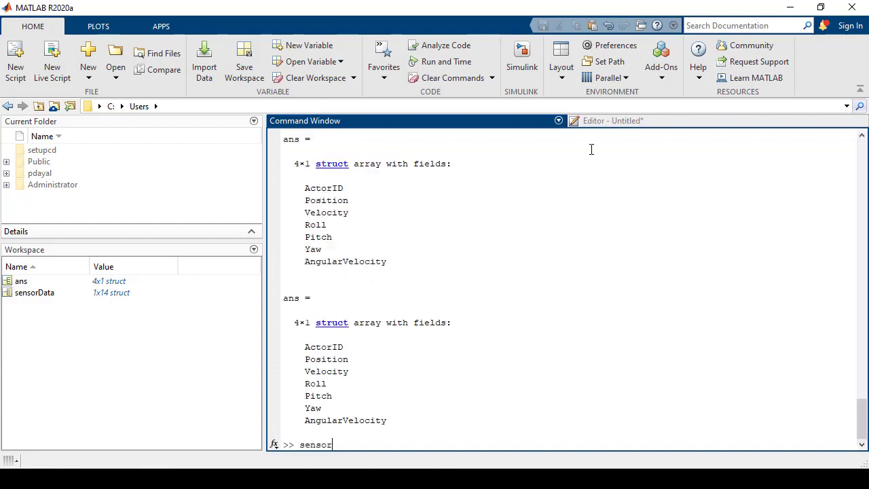
{"action": "type", "text": "Data.LaneDetections"}
{"action": "key", "text": "Return"}
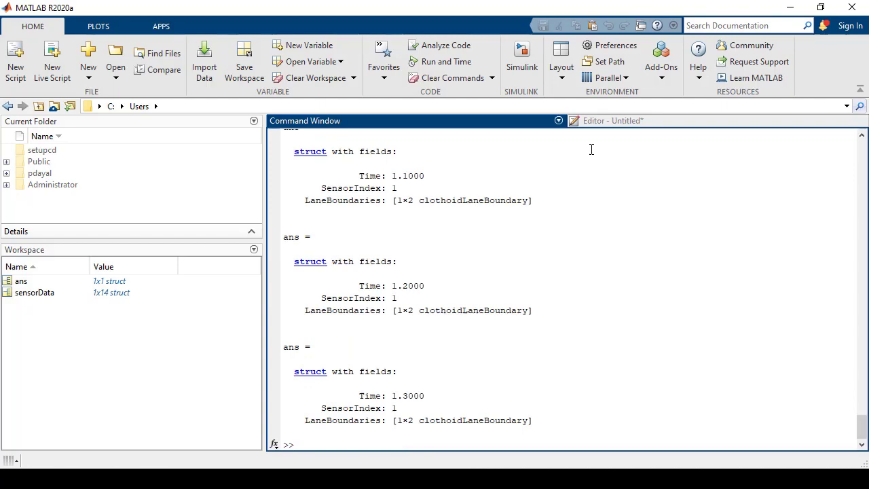
{"action": "left_click", "coordinate": [529, 76]}
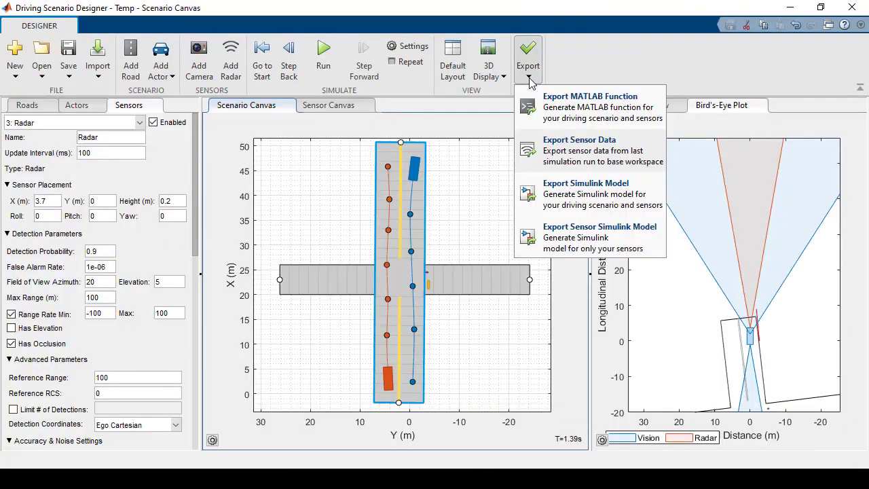
Export a Simulink model and inspect its Detection Generators subsystem (Camera, Camera1, Radar).
{"action": "left_click", "coordinate": [553, 192]}
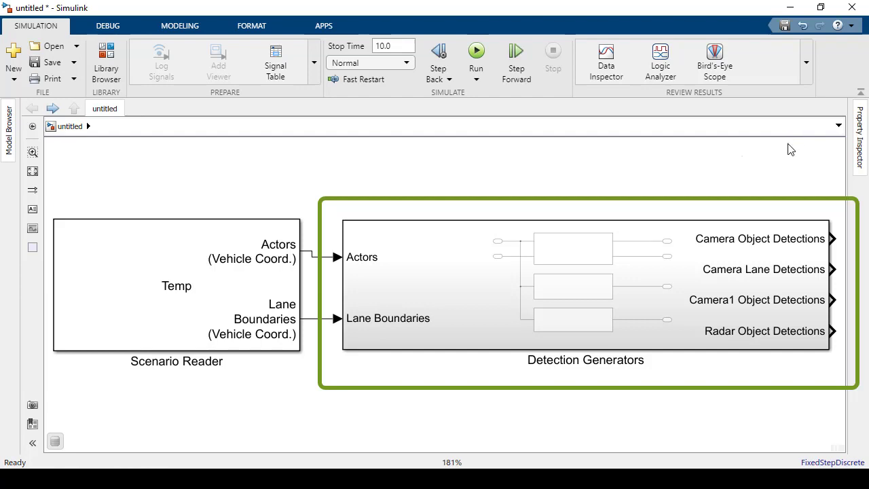
{"action": "double_click", "coordinate": [678, 260]}
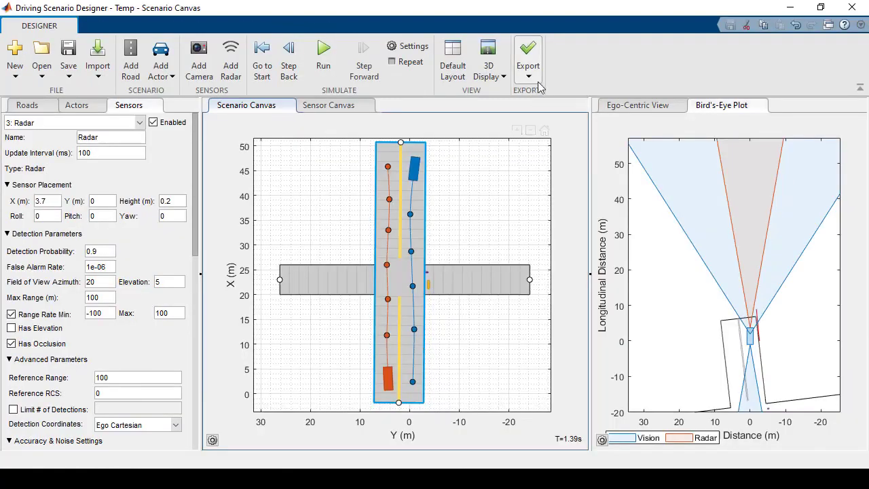
Open the Export dropdown in Driving Scenario Designer once more.
{"action": "left_click", "coordinate": [536, 84]}
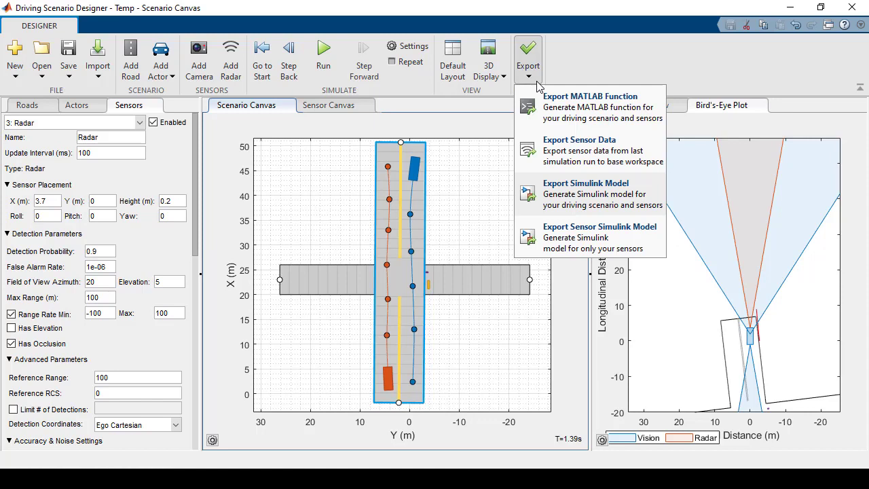